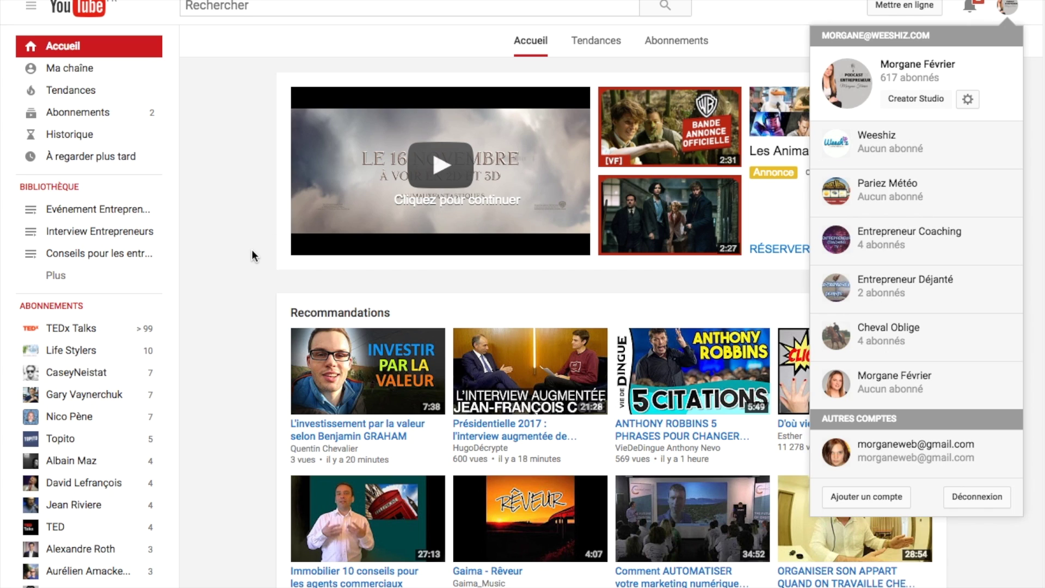
# Step: Open the live events list in Creator Studio and start a new live event
pyautogui.click(915, 102)
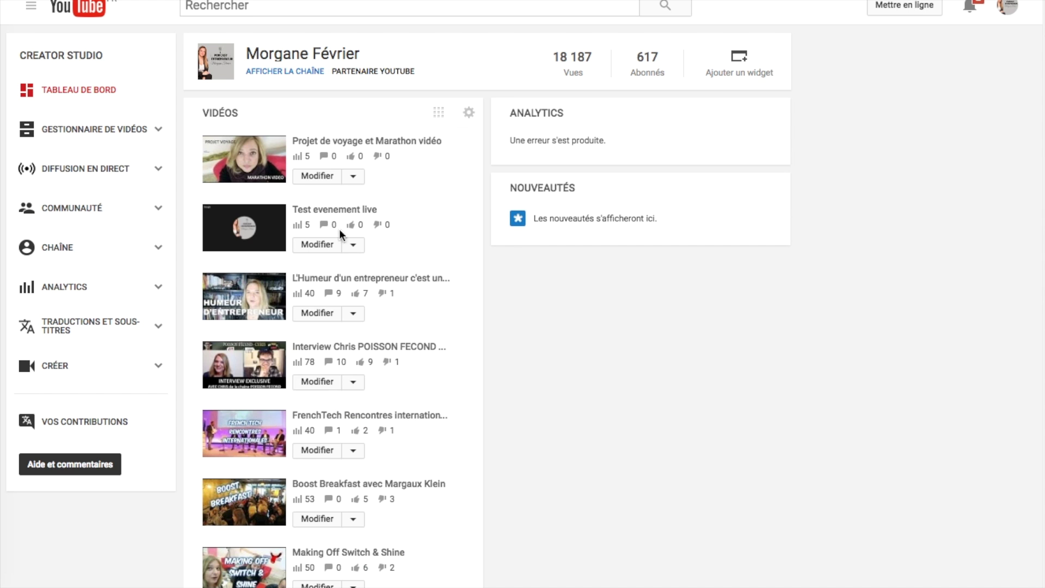
pyautogui.click(98, 175)
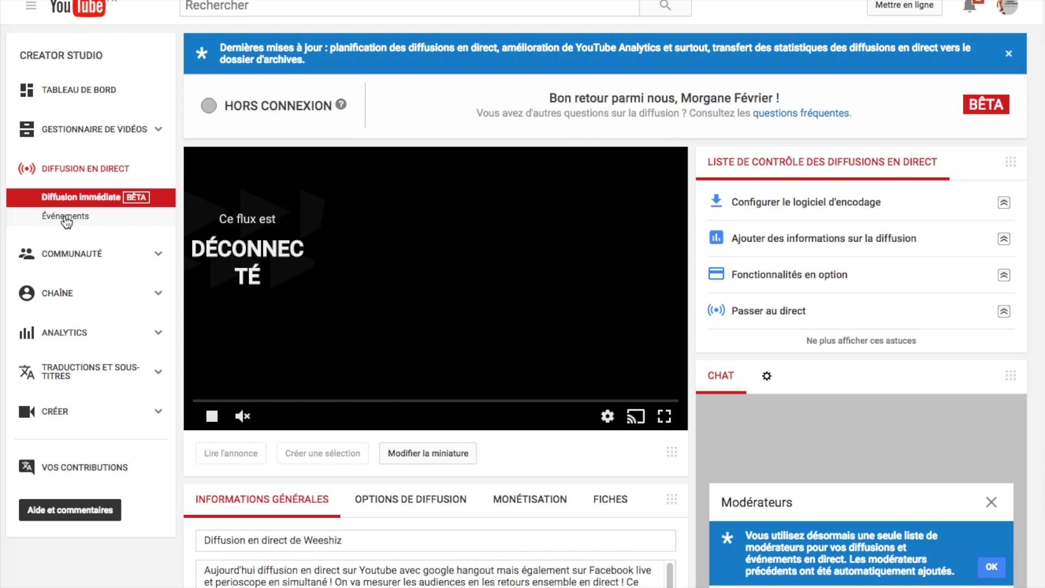
pyautogui.click(66, 218)
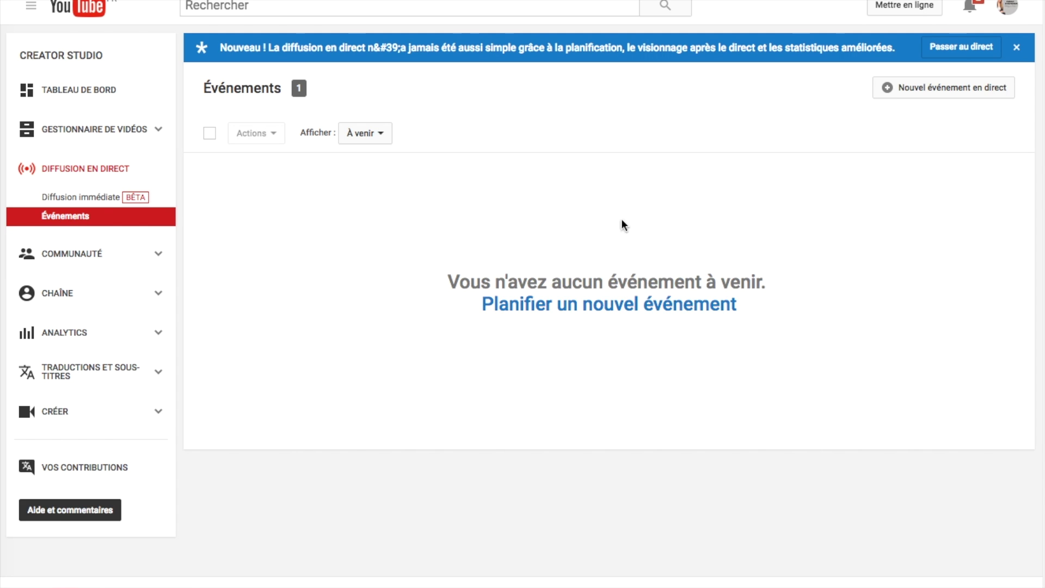
pyautogui.click(921, 93)
# Step: Title the event "Mon evenement live sur youtube !"
pyautogui.click(317, 197)
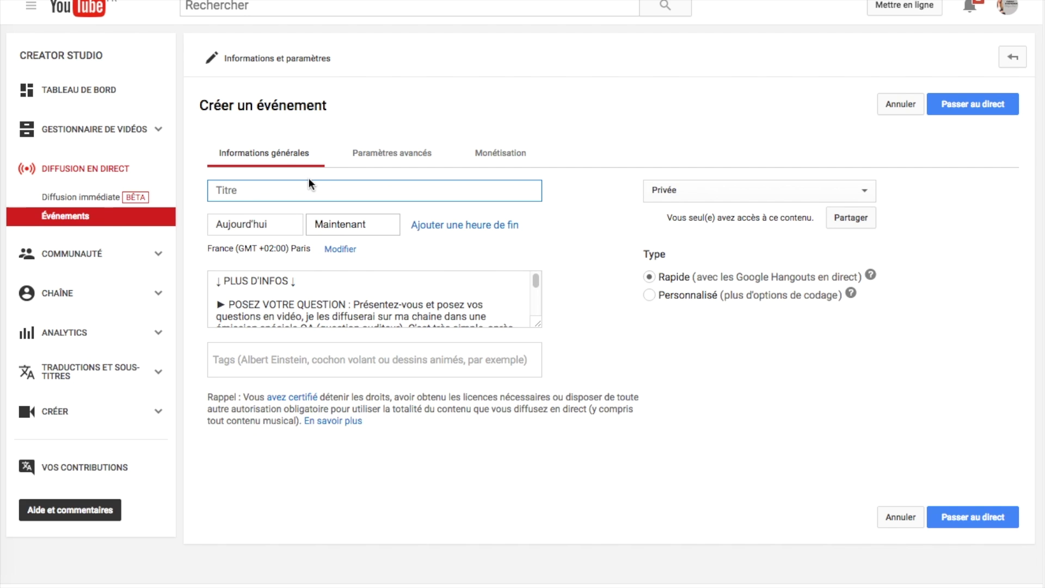
pyautogui.write('Mon eve')
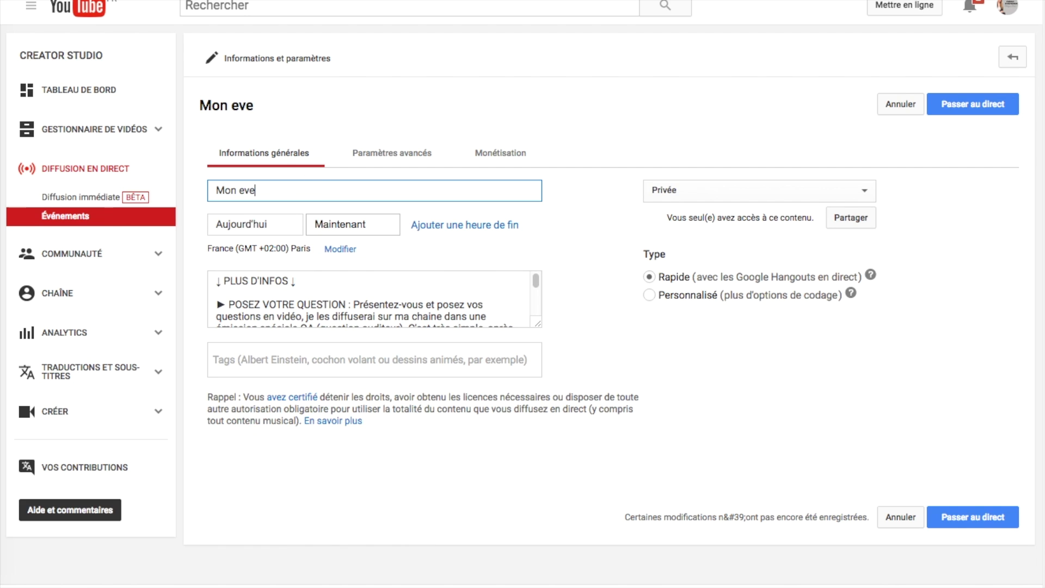
pyautogui.write('nement live sur youtube !')
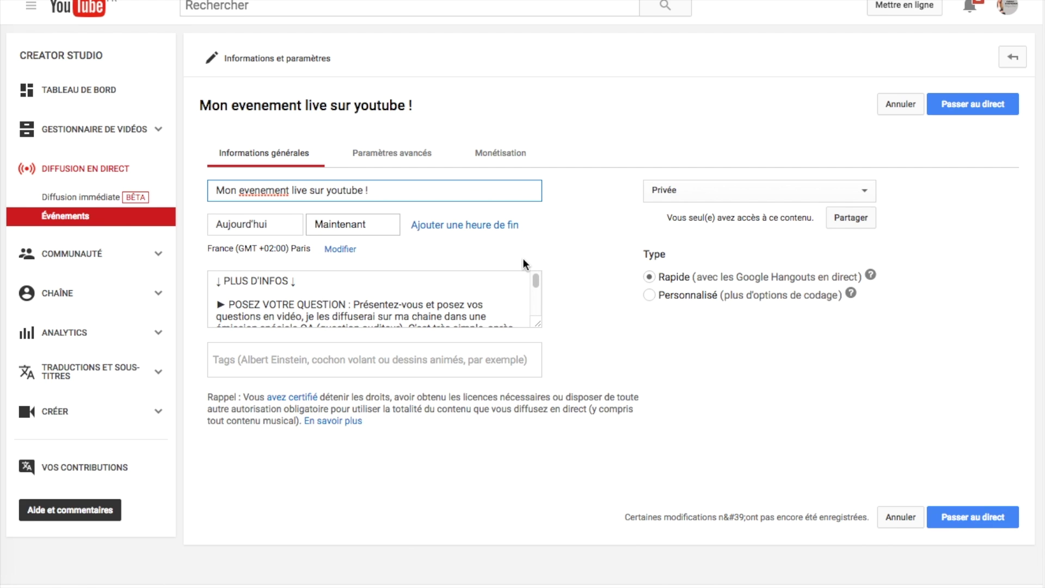
# Step: Schedule the event's start for today, 26 October 2016, at 19:30 and check its time zone
pyautogui.click(270, 225)
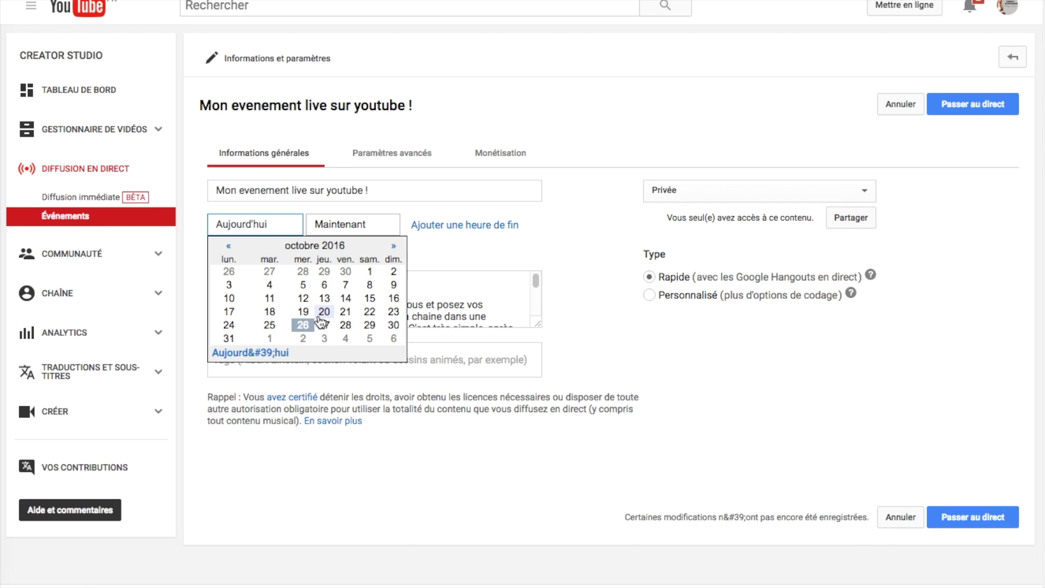
pyautogui.click(304, 330)
pyautogui.click(365, 223)
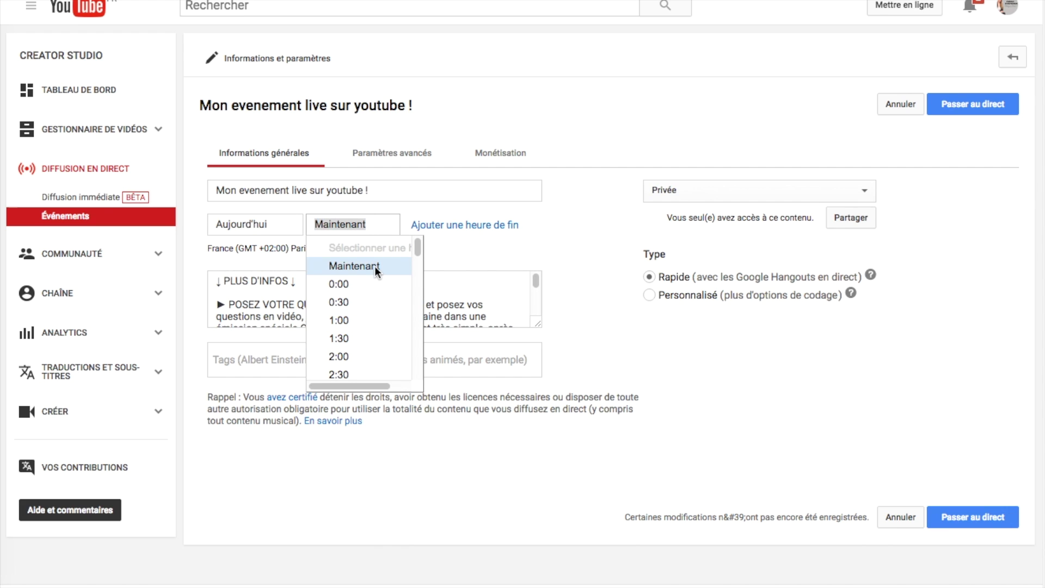
pyautogui.scroll(-12, 386, 299)
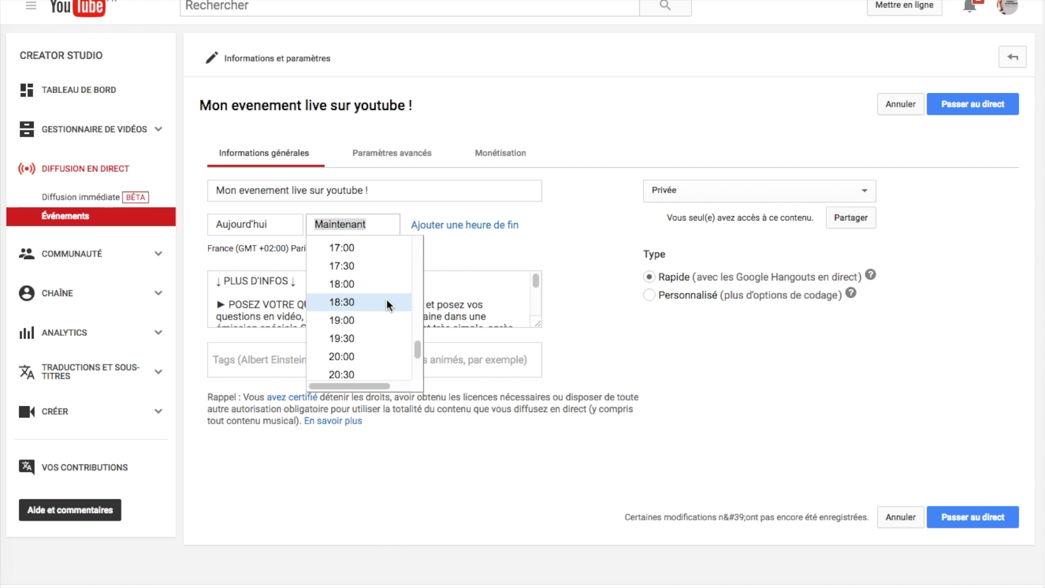
pyautogui.scroll(13, 388, 304)
pyautogui.scroll(-1, 388, 308)
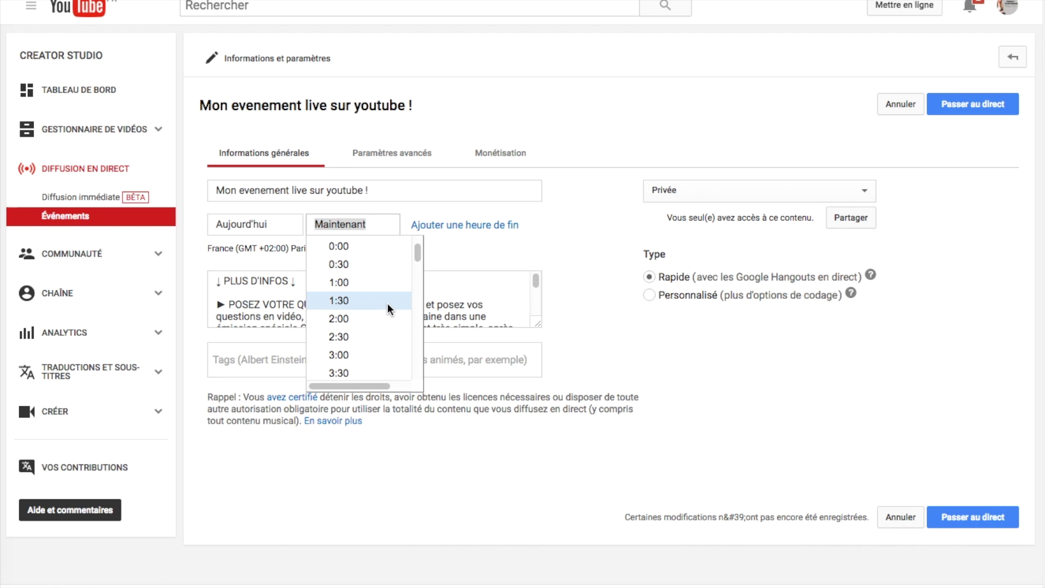
pyautogui.scroll(1, 387, 303)
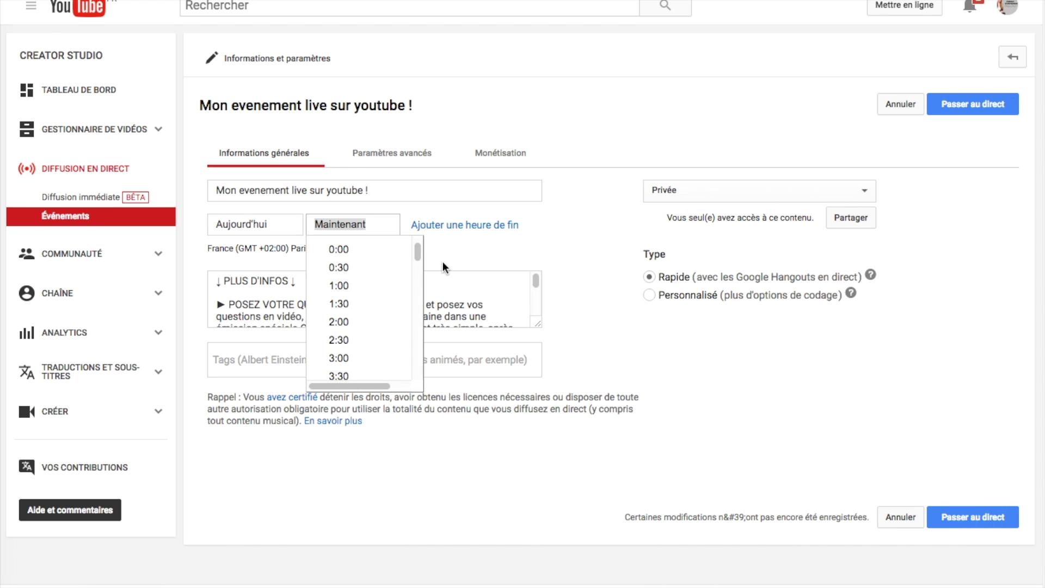
pyautogui.scroll(-11, 399, 282)
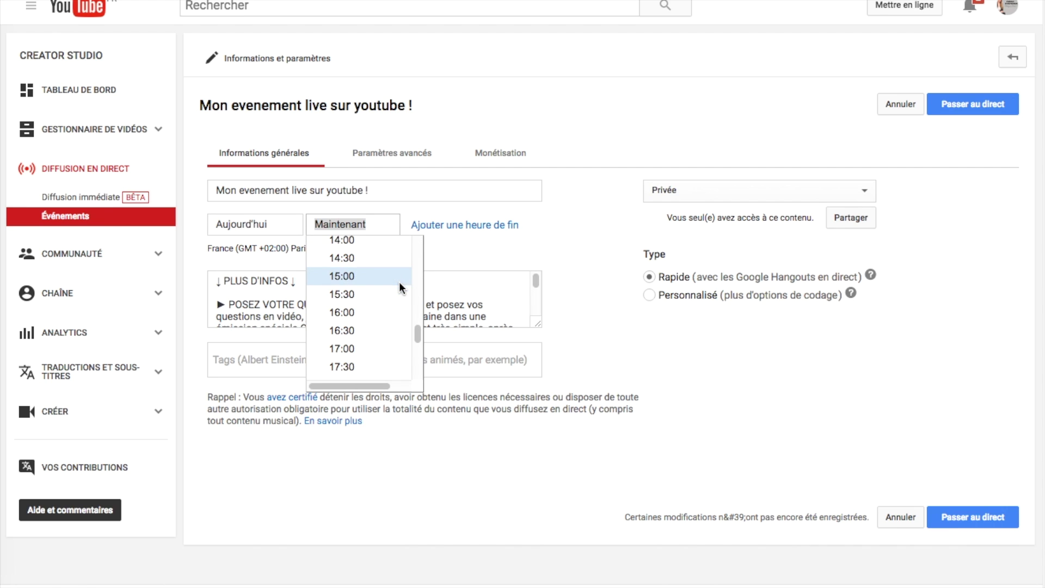
pyautogui.scroll(-1, 399, 288)
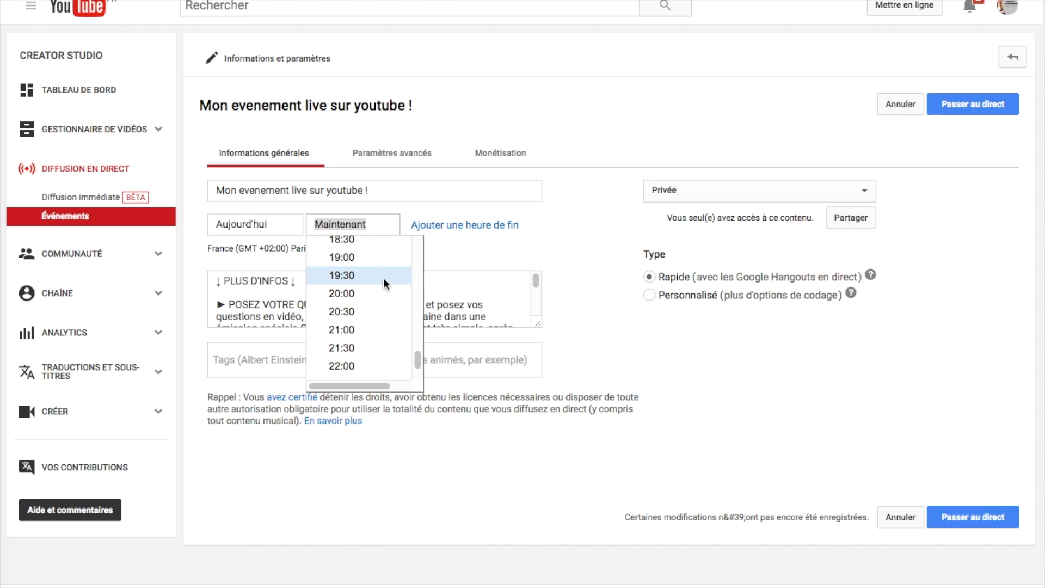
pyautogui.click(383, 278)
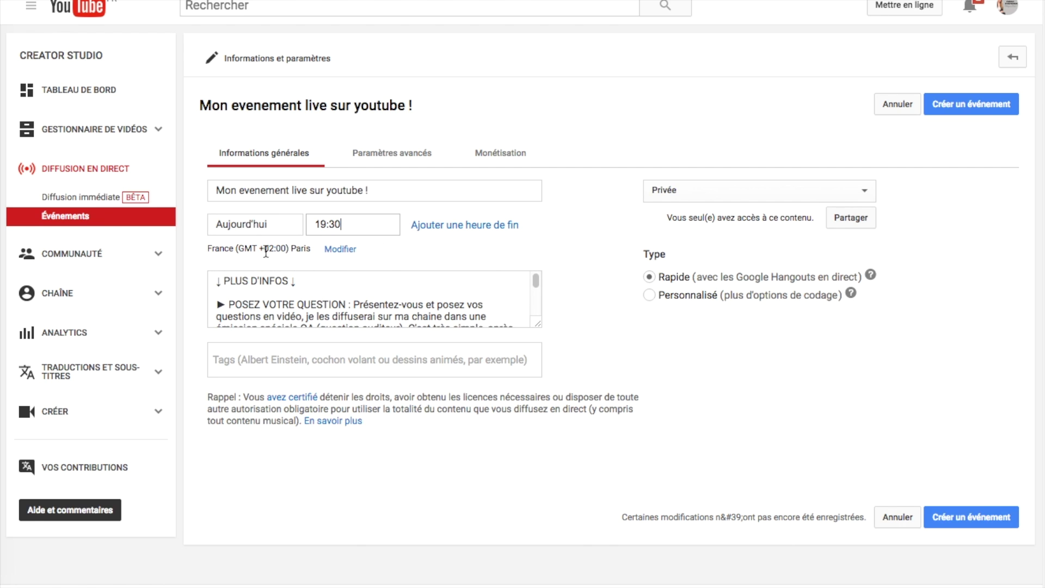
pyautogui.moveTo(225, 248); pyautogui.dragTo(313, 250)
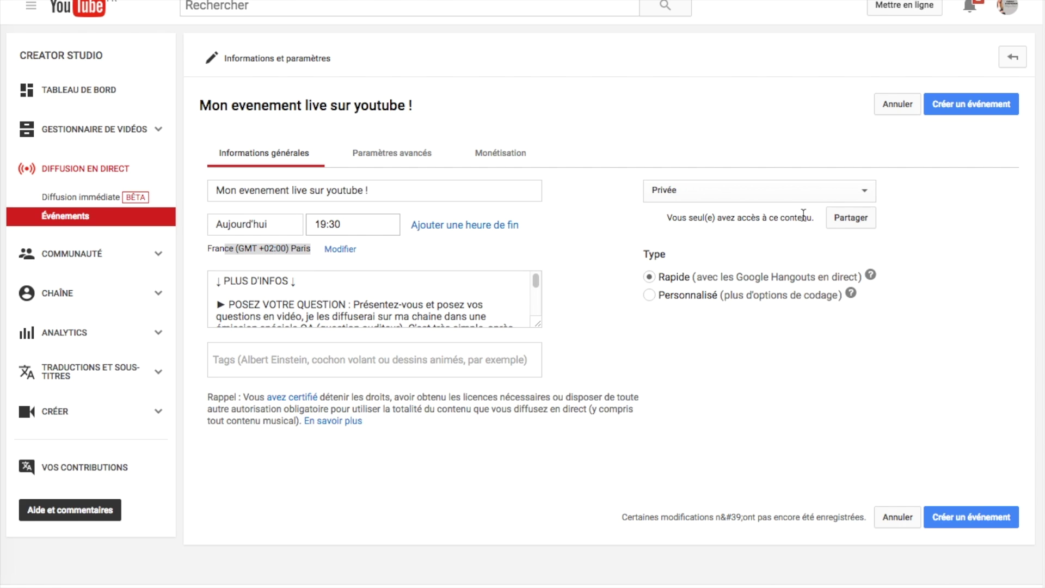
# Step: Create the scheduled event and return to the events list
pyautogui.click(950, 109)
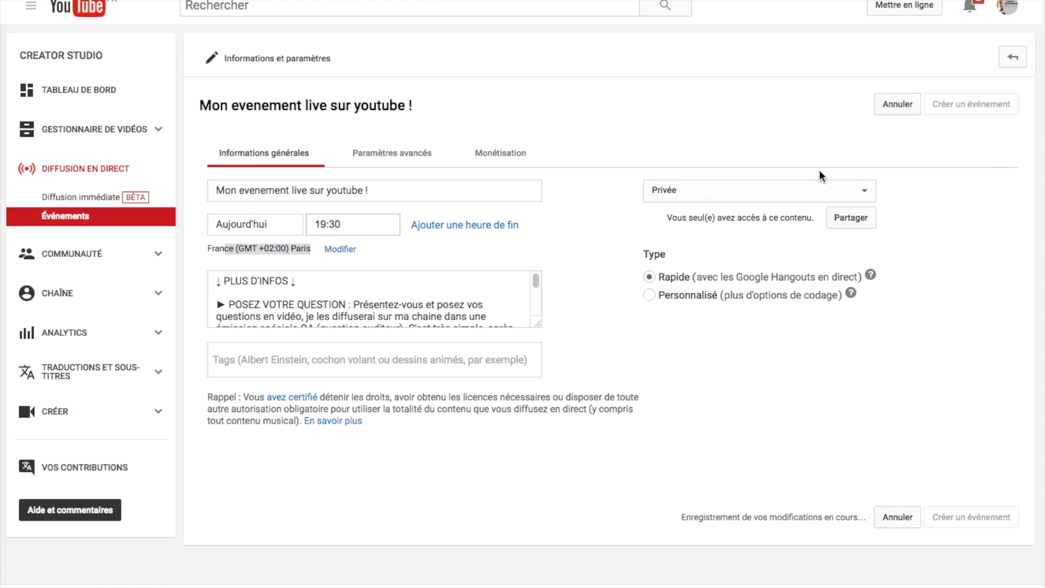
pyautogui.click(87, 218)
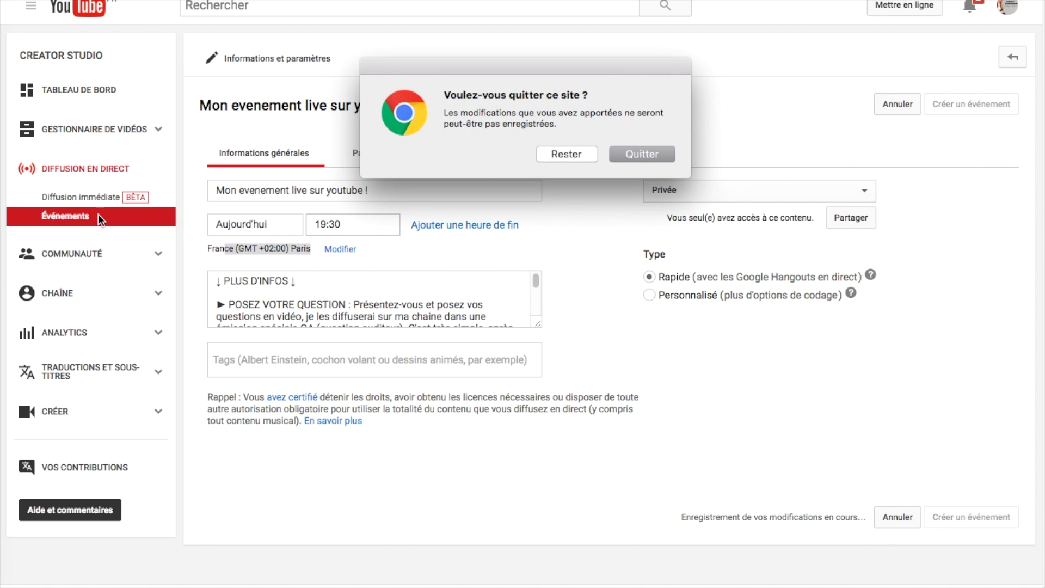
pyautogui.click(581, 157)
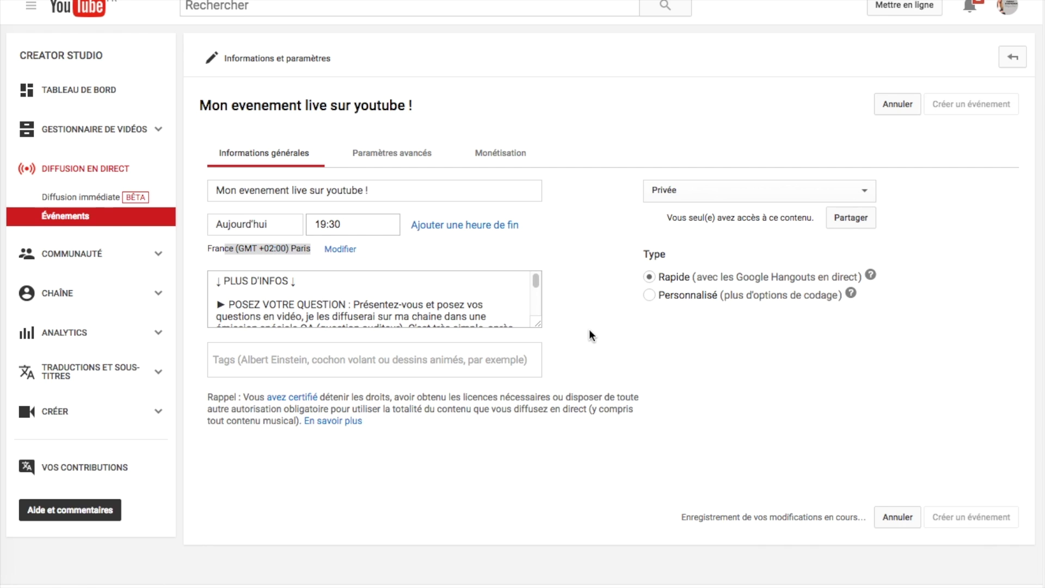
pyautogui.click(891, 523)
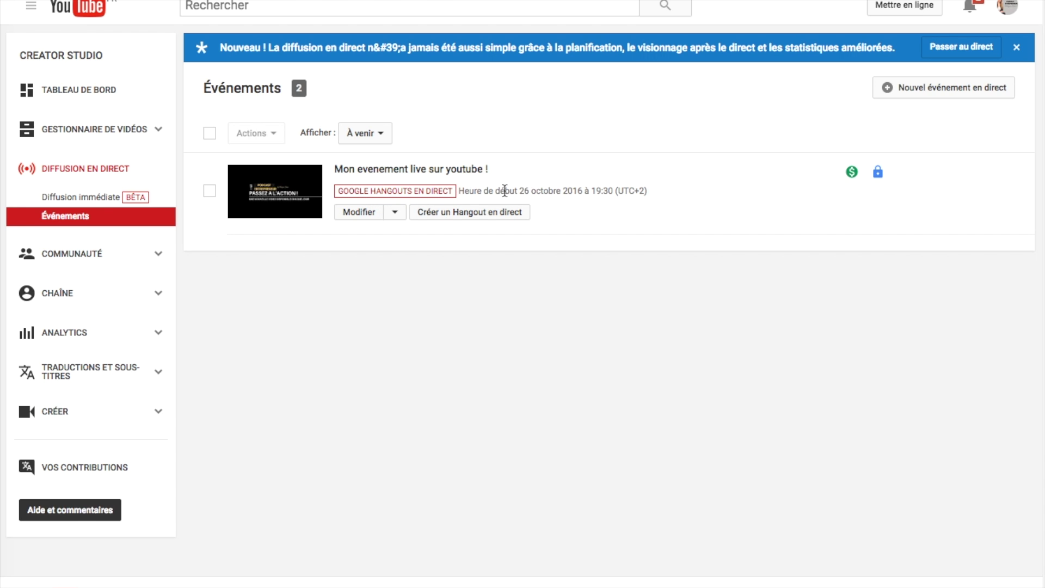
# Step: Check the scheduled event's start time, view its watch page, and open its live control room
pyautogui.moveTo(489, 189); pyautogui.dragTo(613, 193)
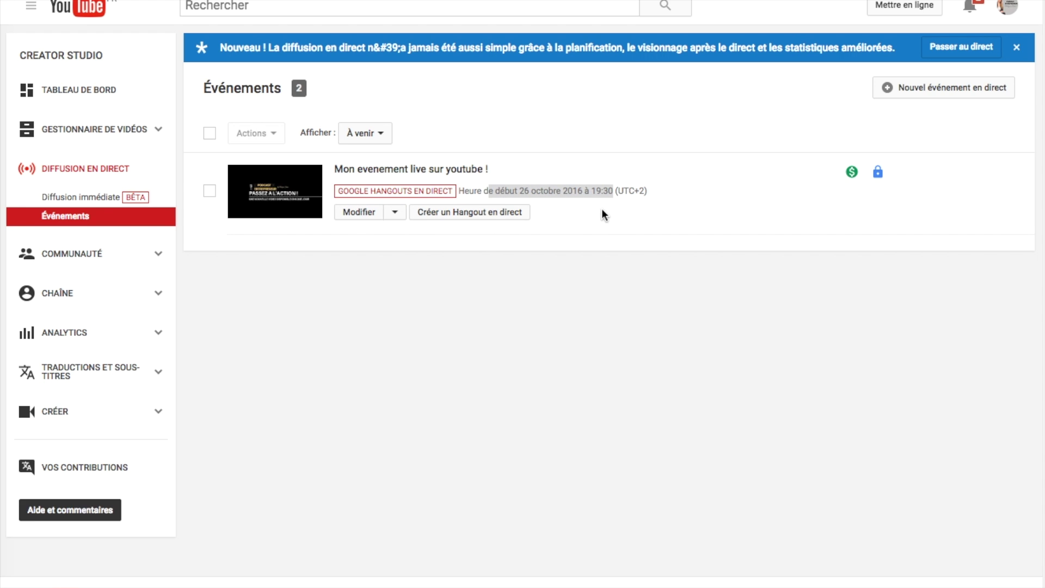
pyautogui.click(297, 187)
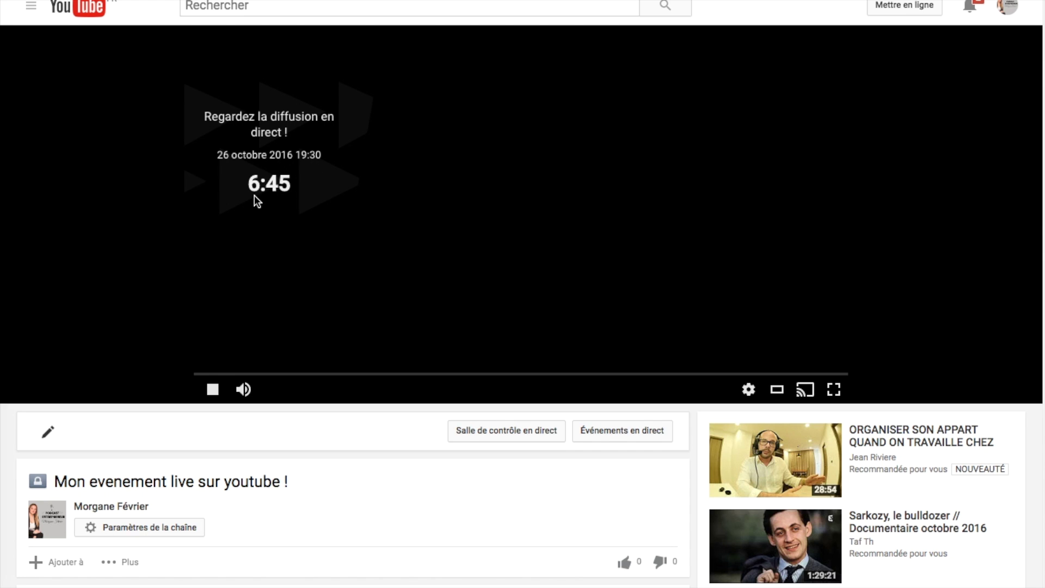
pyautogui.scroll(-4, 430, 224)
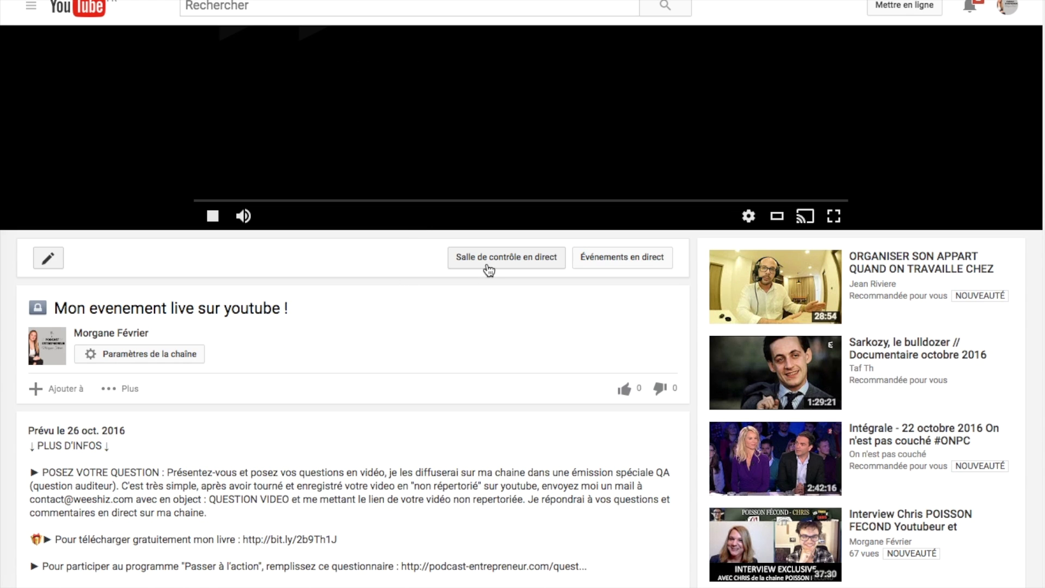
pyautogui.click(489, 263)
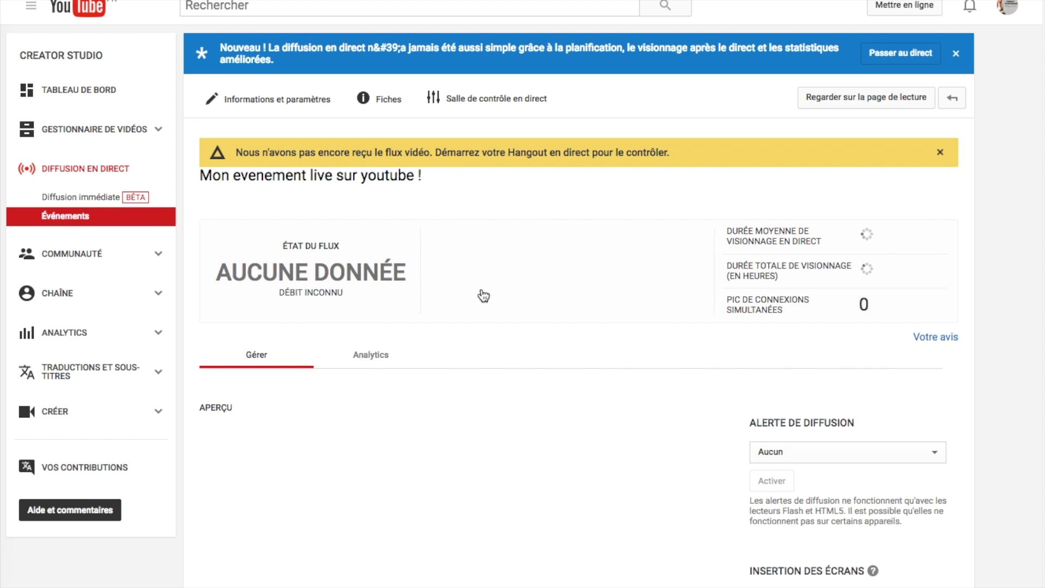
# Step: Examine the control room's stream status, preview and broadcast options, dismissing the tip about live selections
pyautogui.scroll(-4, 469, 286)
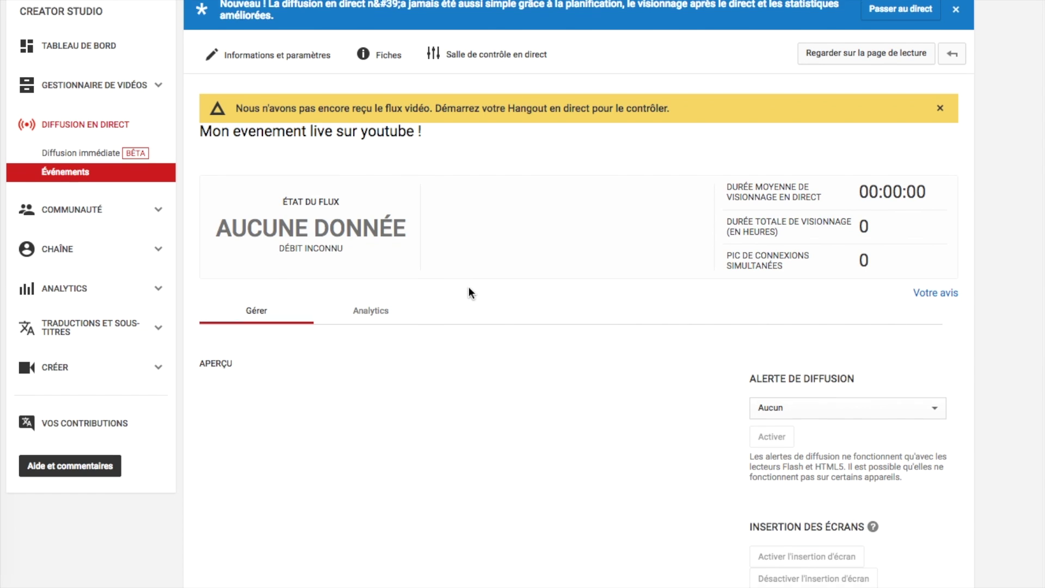
pyautogui.scroll(-8, 471, 293)
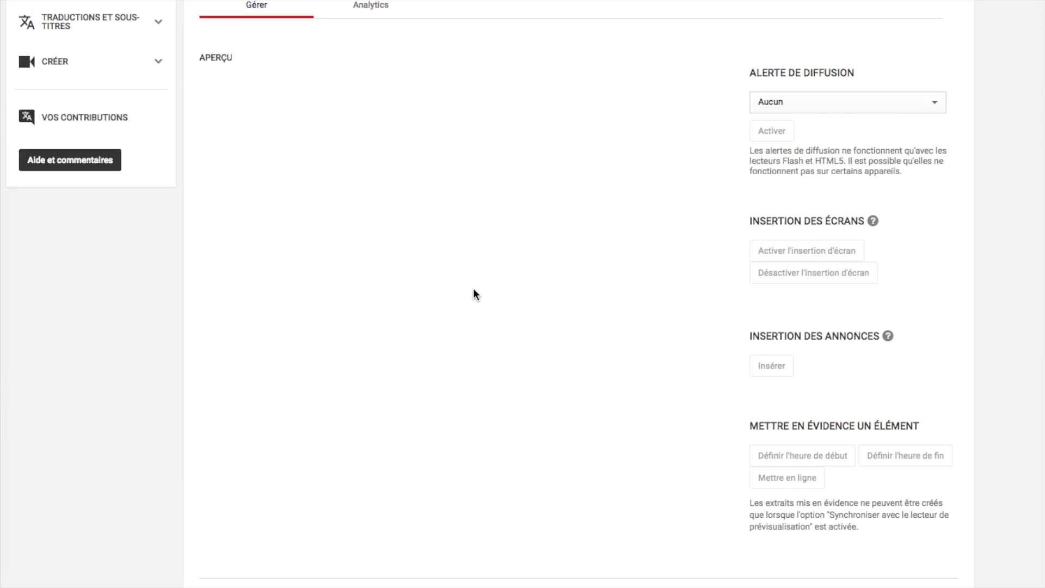
pyautogui.scroll(10, 473, 294)
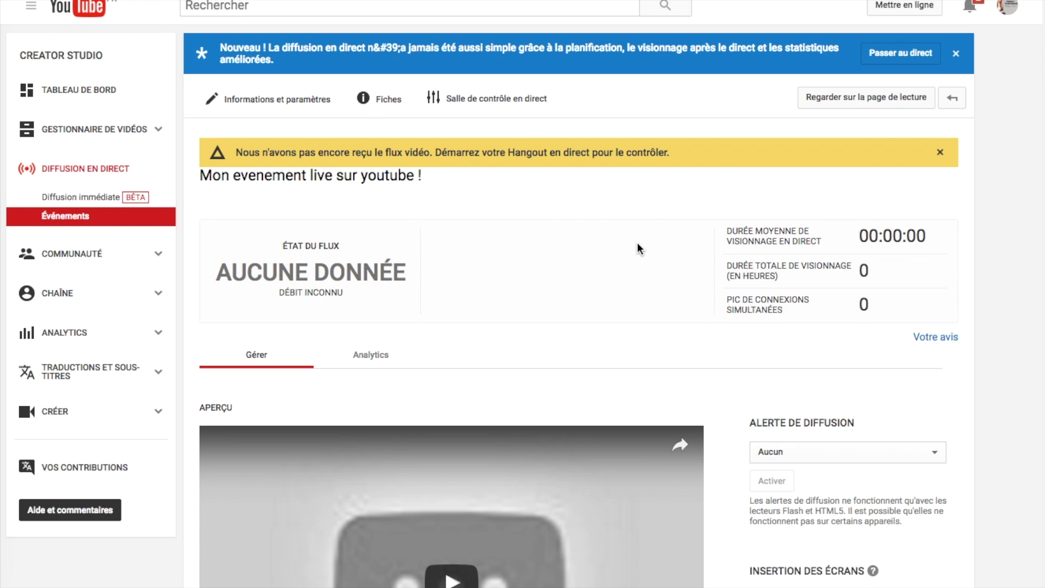
pyautogui.scroll(-6, 637, 243)
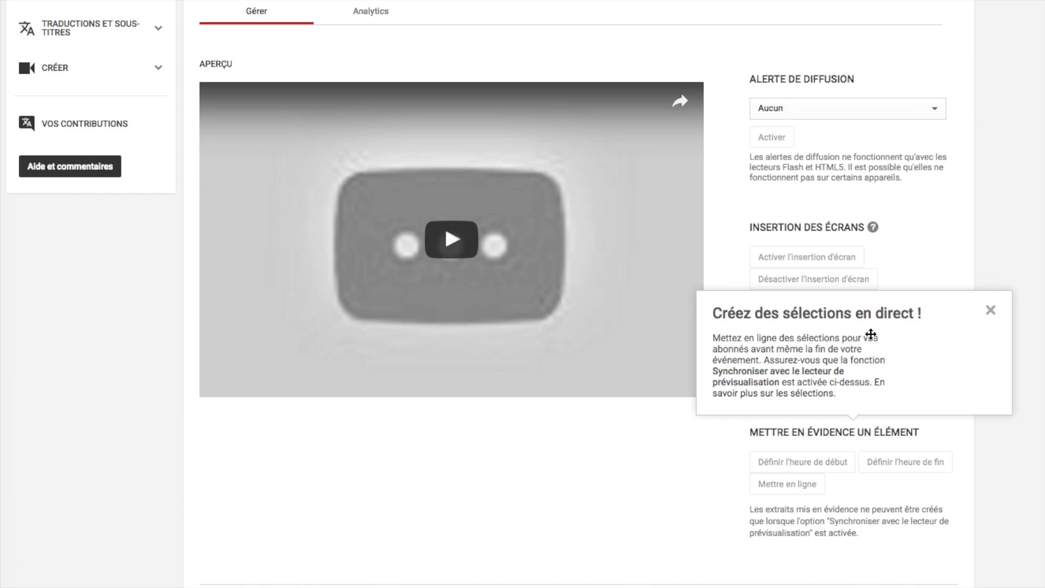
pyautogui.click(990, 311)
pyautogui.scroll(6, 644, 268)
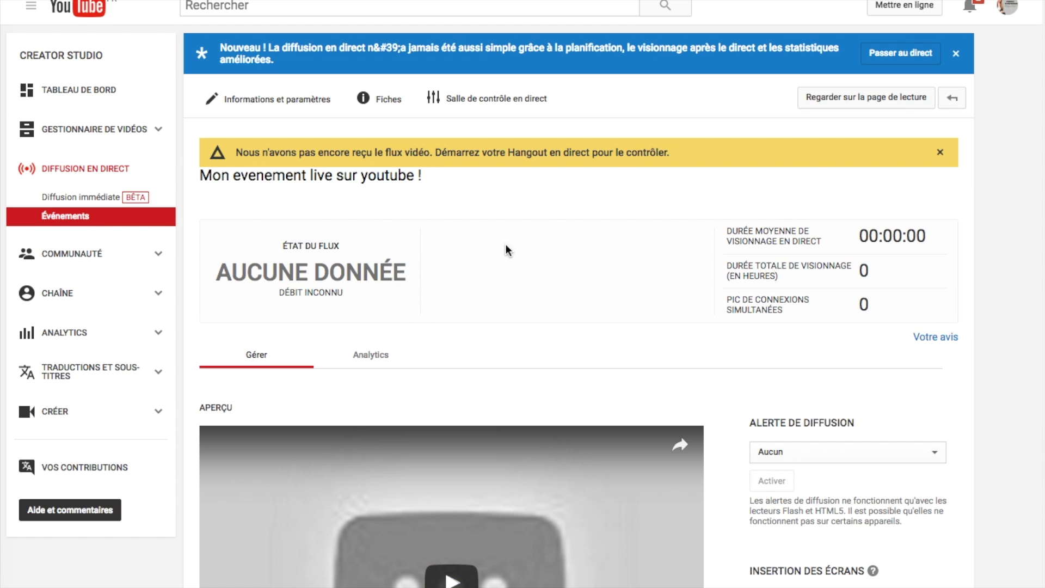
# Step: View the event's general information and settings, and return to the events list
pyautogui.click(281, 100)
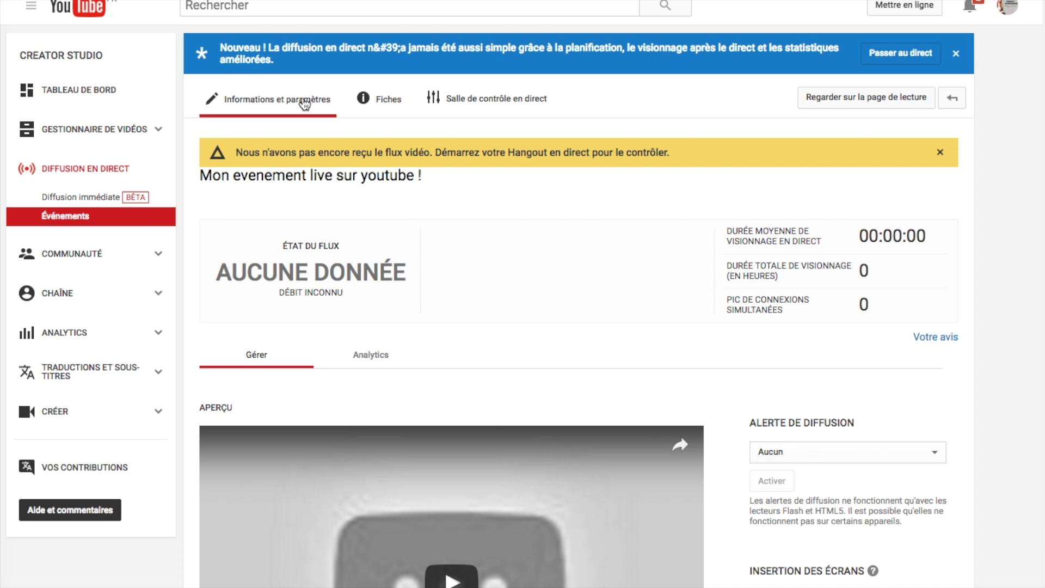
pyautogui.click(305, 103)
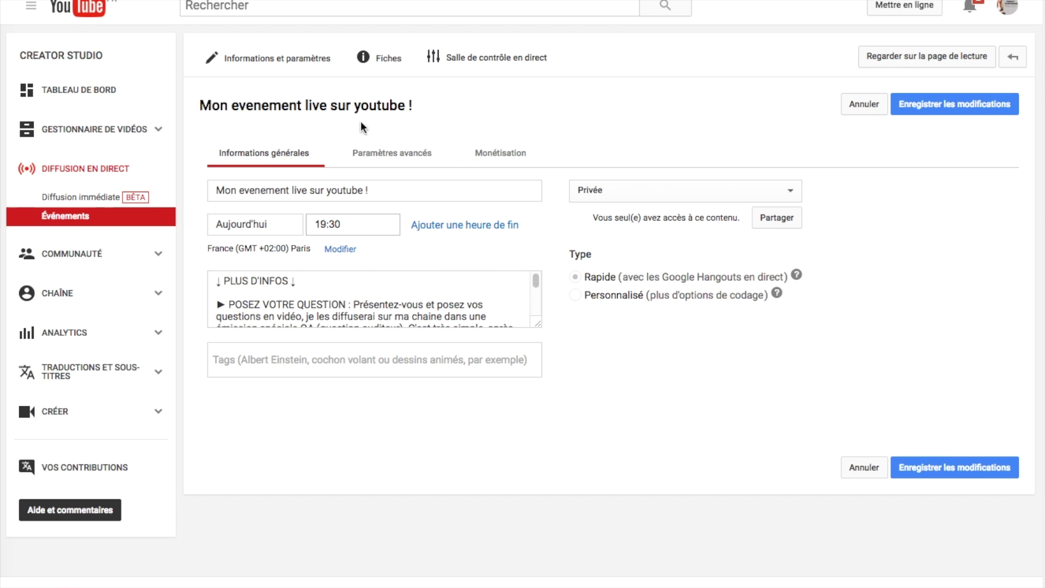
pyautogui.click(94, 217)
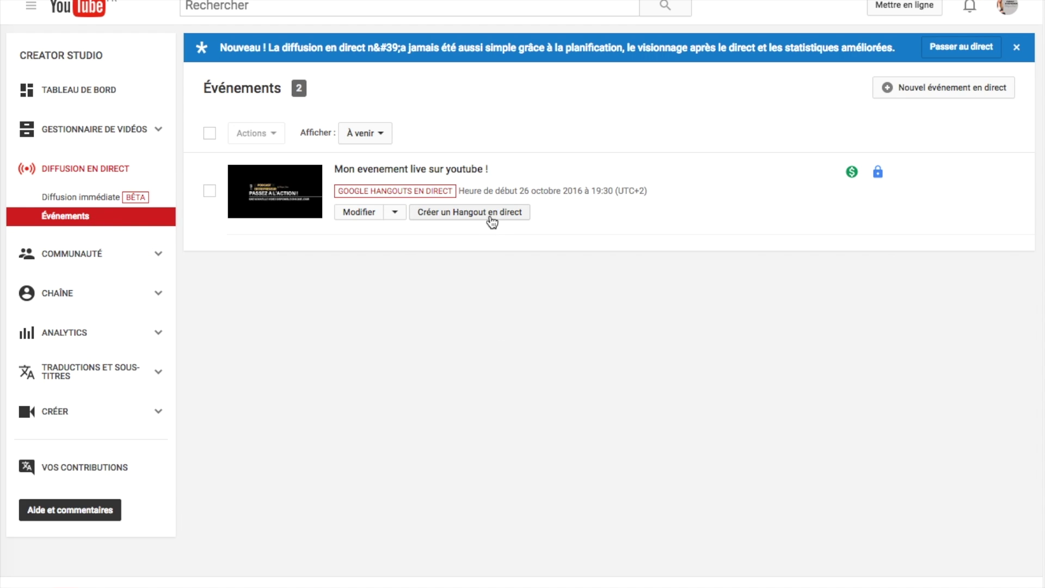
# Step: Open a live Hangout for the event "Mon evenement live sur youtube !" and start its broadcast on YouTube
pyautogui.click(492, 217)
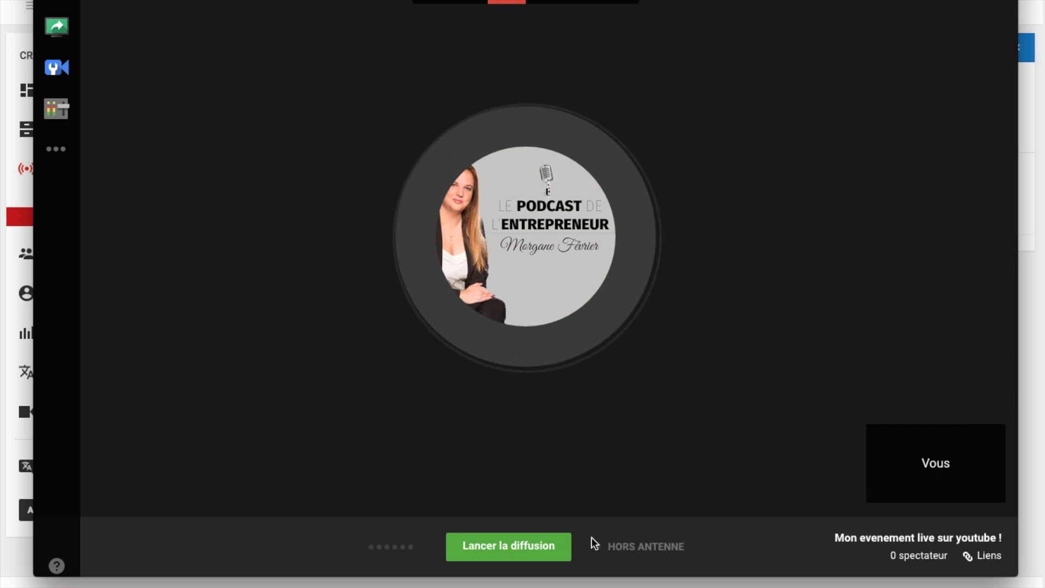
pyautogui.click(508, 547)
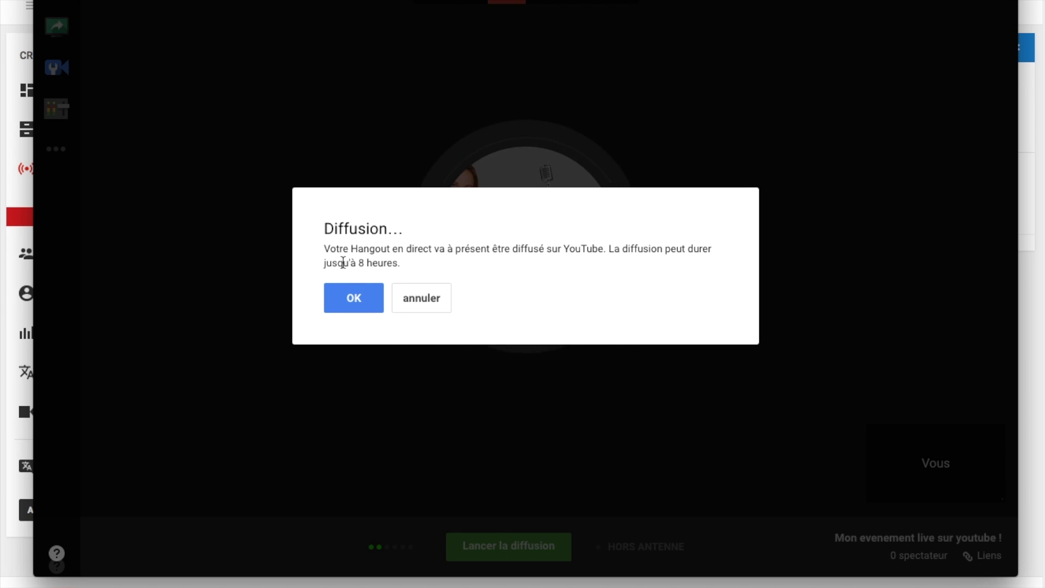
pyautogui.moveTo(338, 263); pyautogui.dragTo(400, 267)
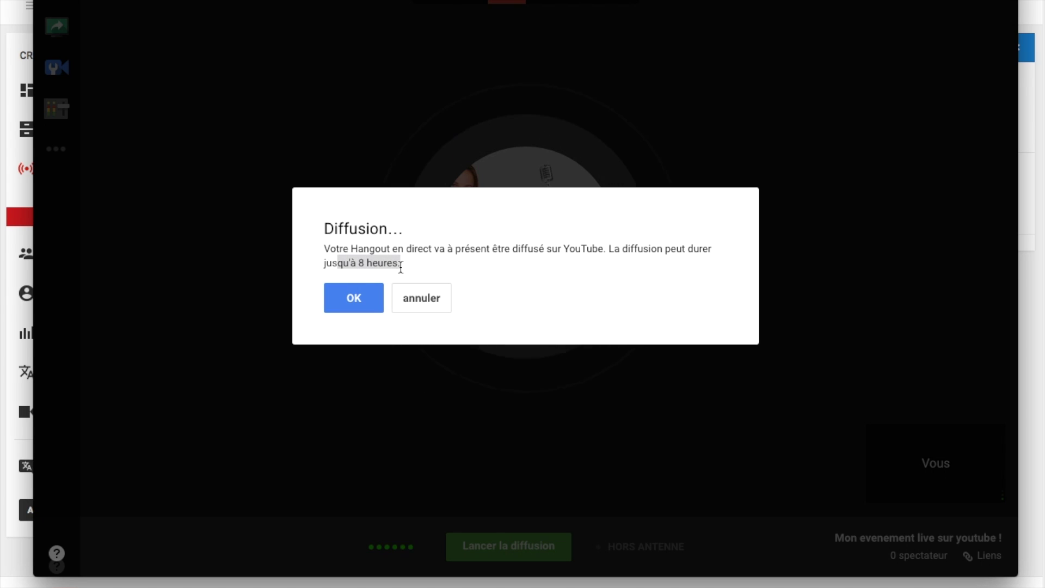
pyautogui.click(358, 300)
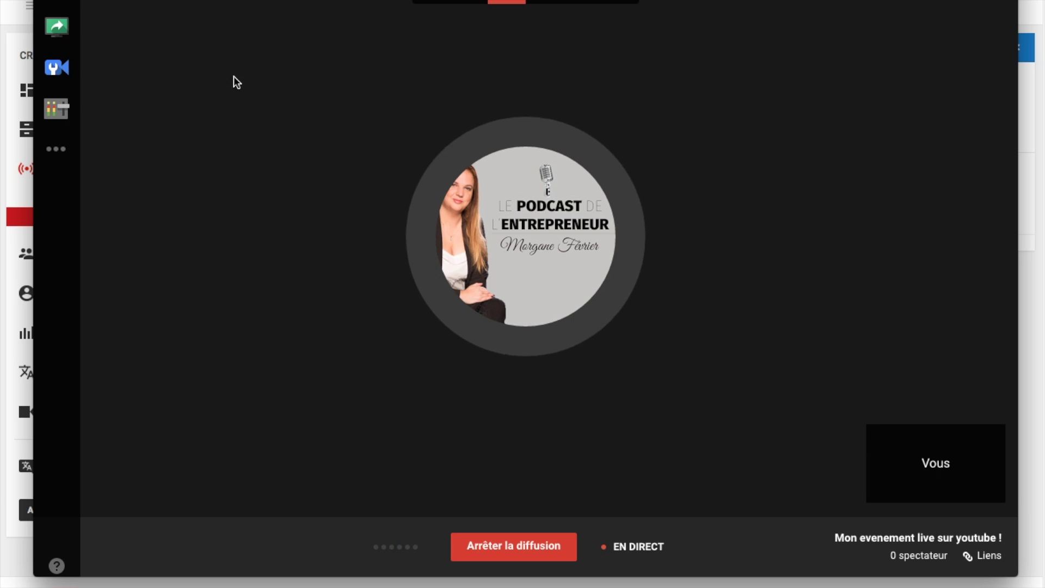
# Step: Examine the Hangout's control room (Salle de commande), dismissing its introduction, the additional apps and the broadcast settings for participants
pyautogui.click(59, 114)
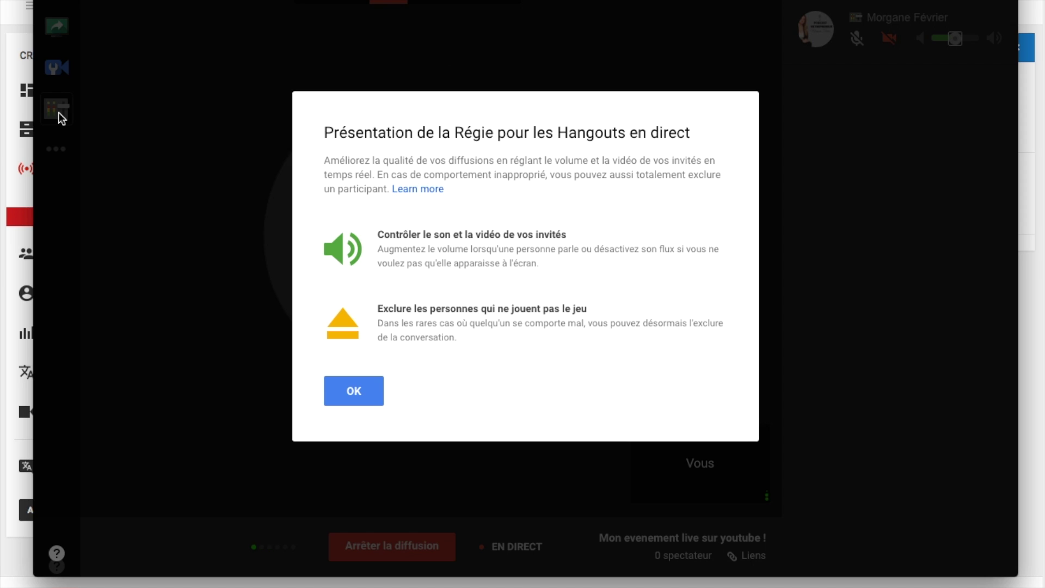
pyautogui.click(364, 395)
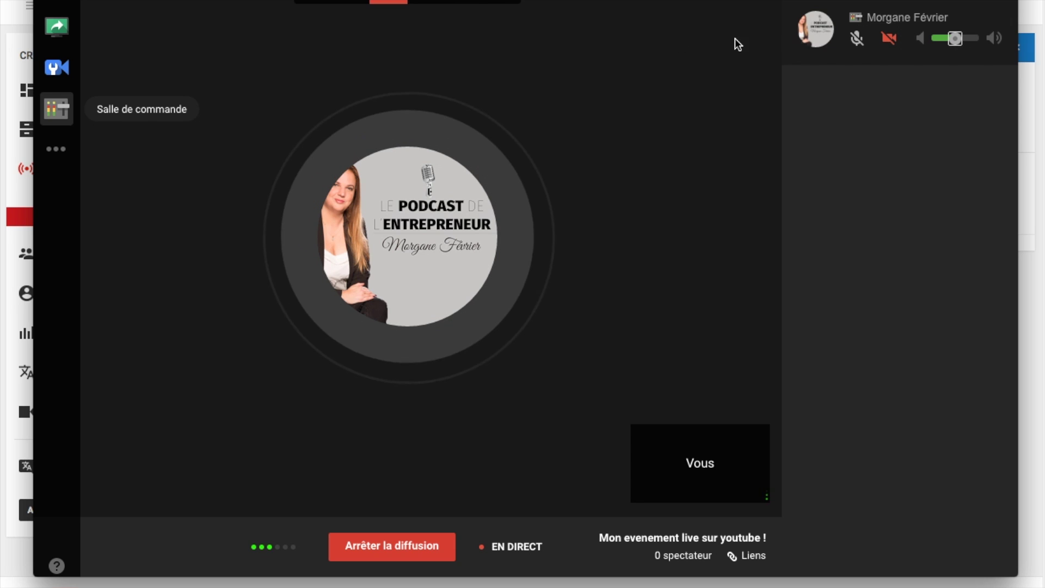
pyautogui.click(56, 148)
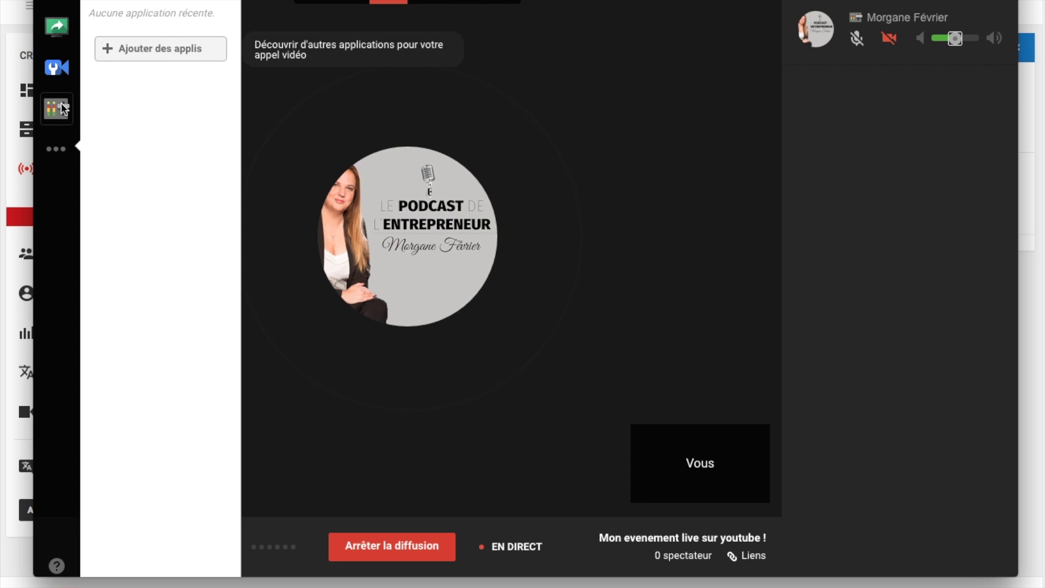
pyautogui.click(56, 148)
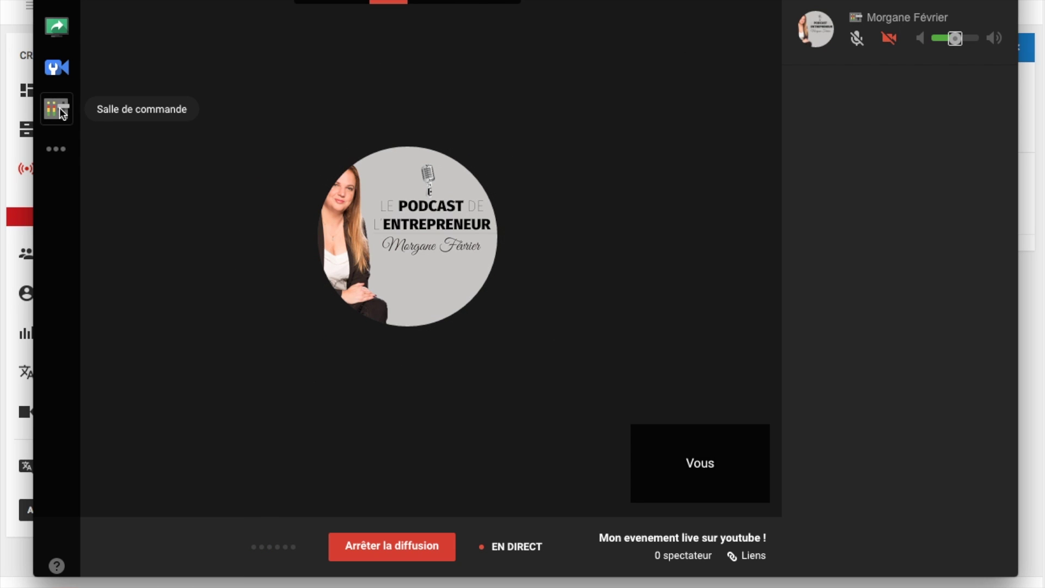
pyautogui.click(63, 77)
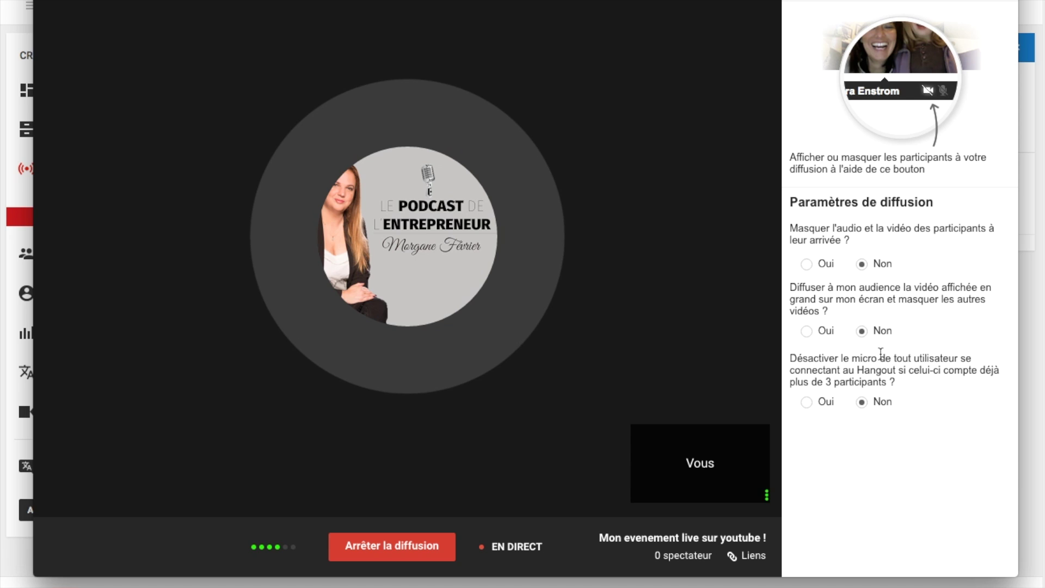
# Step: Stop the live broadcast, and open the recording of "Mon evenement live sur youtube !" from the completed (Terminé) events
pyautogui.moveTo(673, 154)
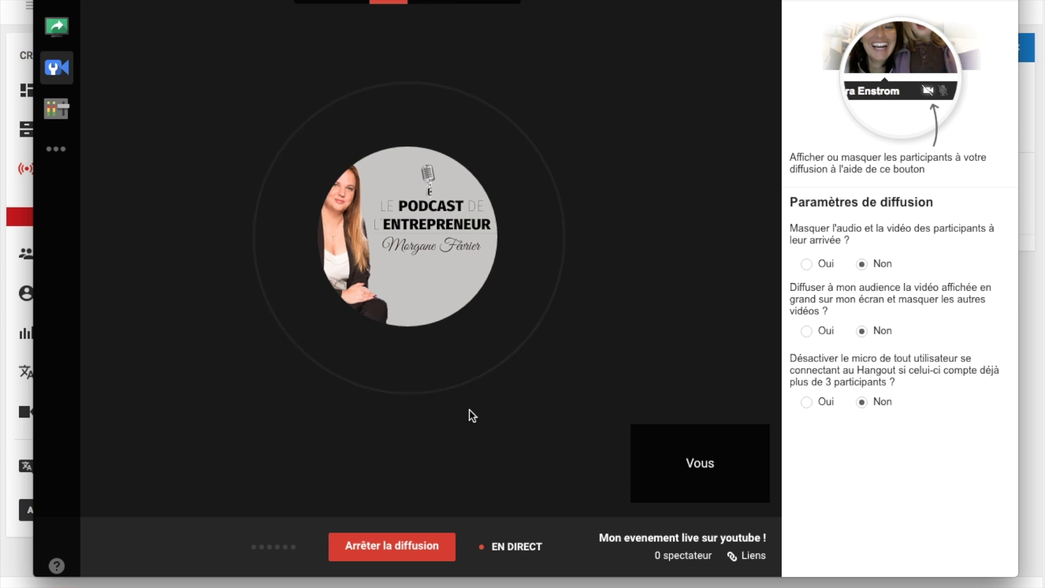
pyautogui.click(400, 547)
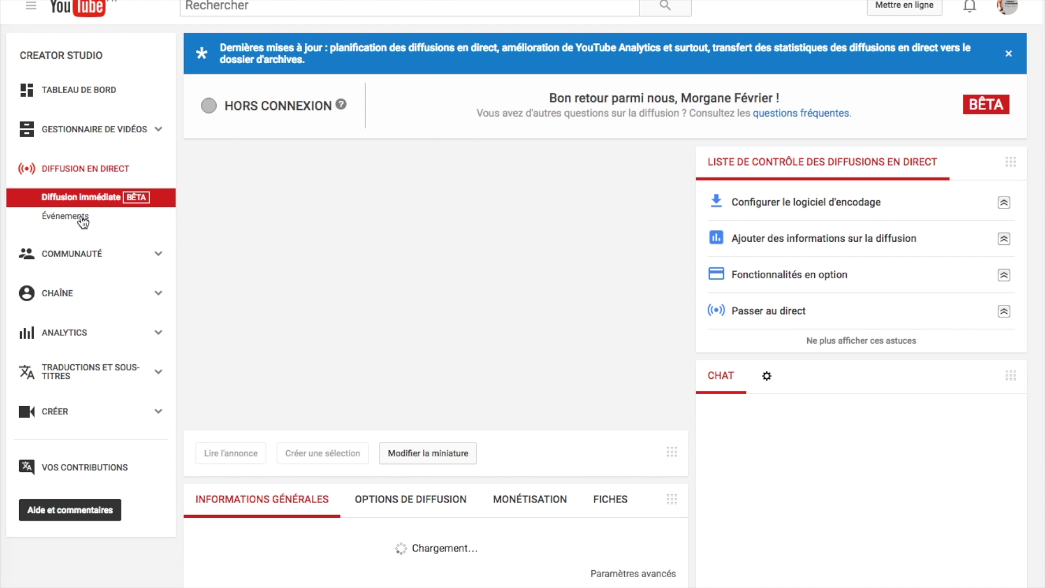
pyautogui.click(81, 217)
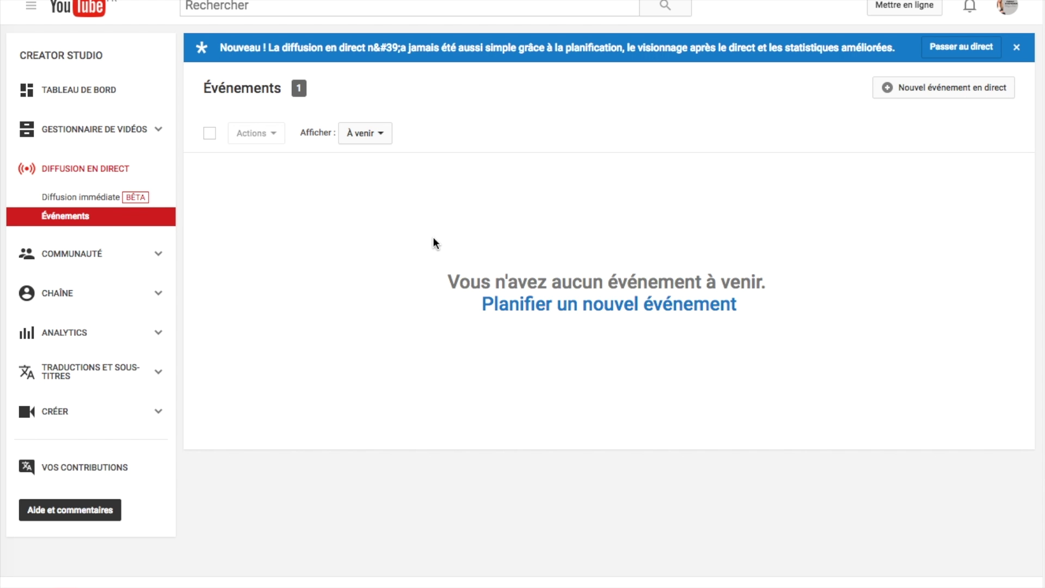
pyautogui.click(365, 133)
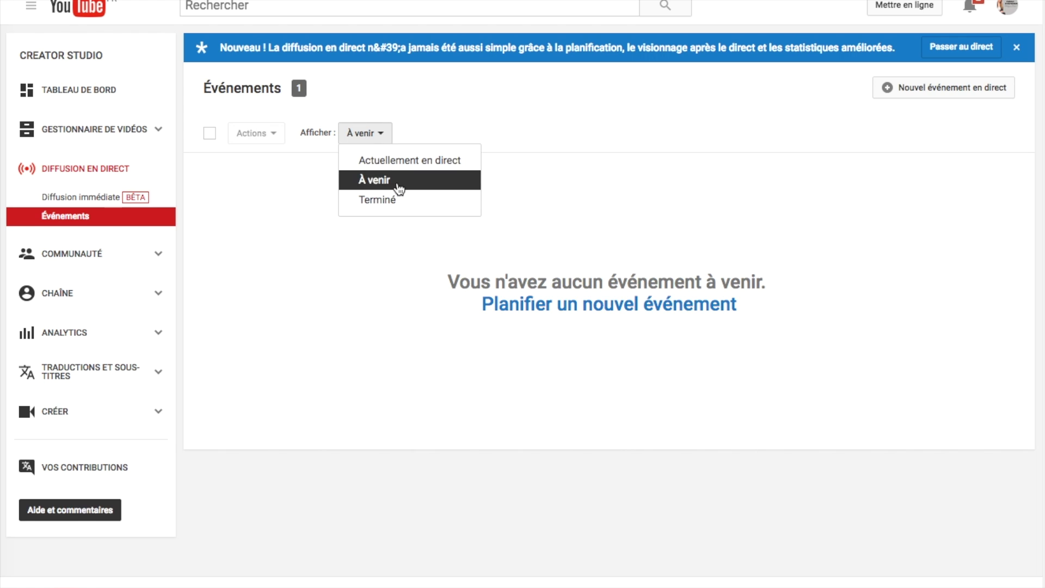
pyautogui.click(388, 199)
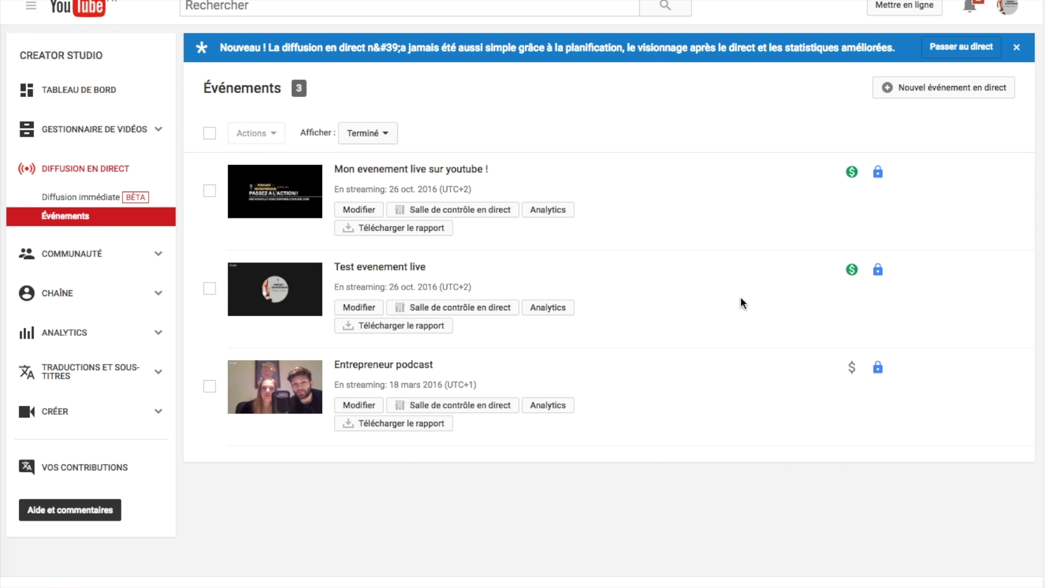
pyautogui.click(286, 191)
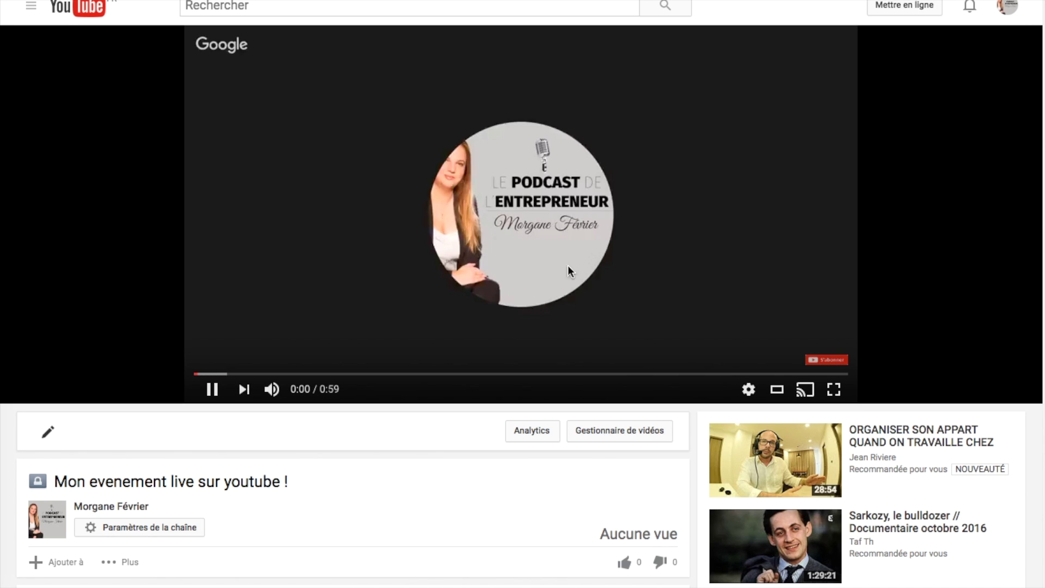